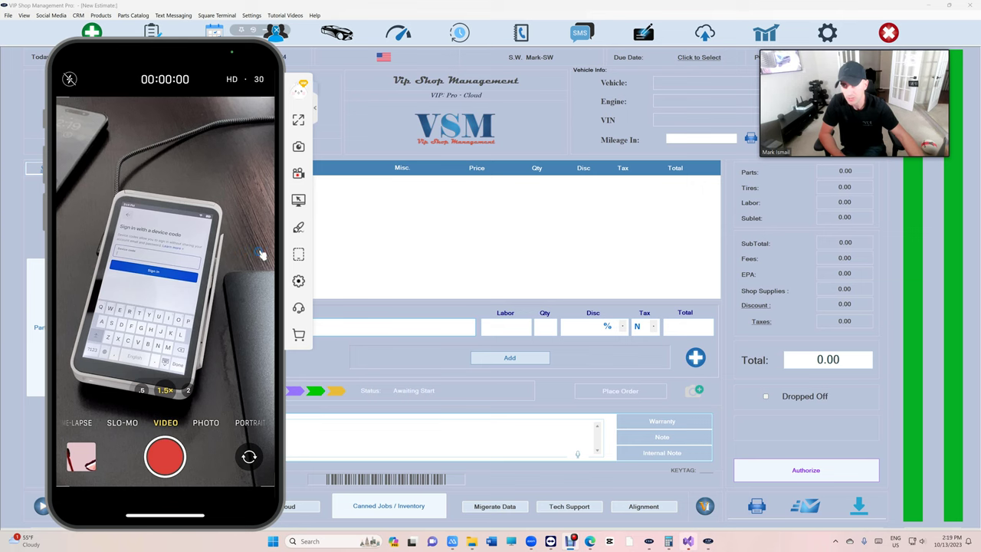
- Disconnect the linked Square Terminal, then start a new Square Terminal connection
mouse_move(160, 47)
left_mouse_down()
mouse_move(830, 90)
mouse_move(812, 55)
left_mouse_up()
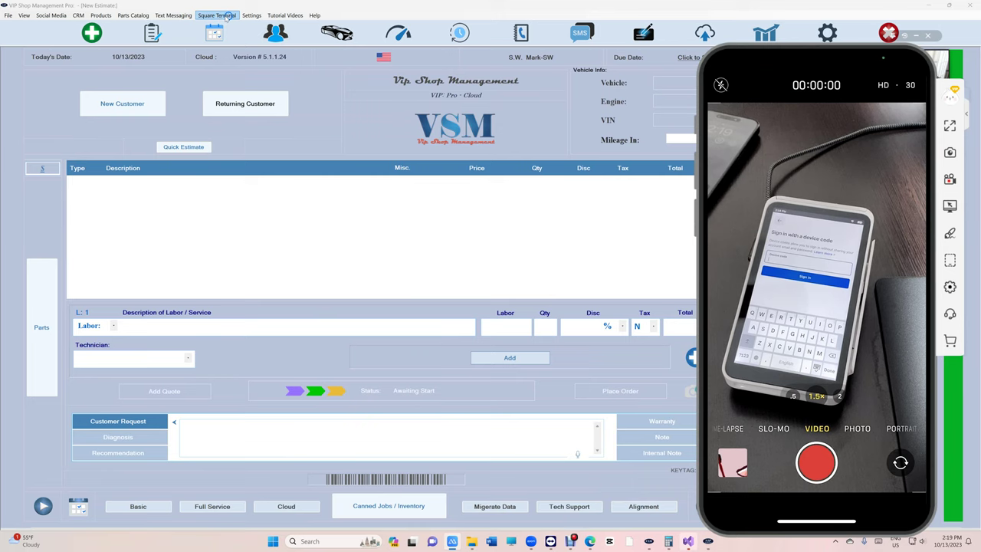
left_click(222, 16)
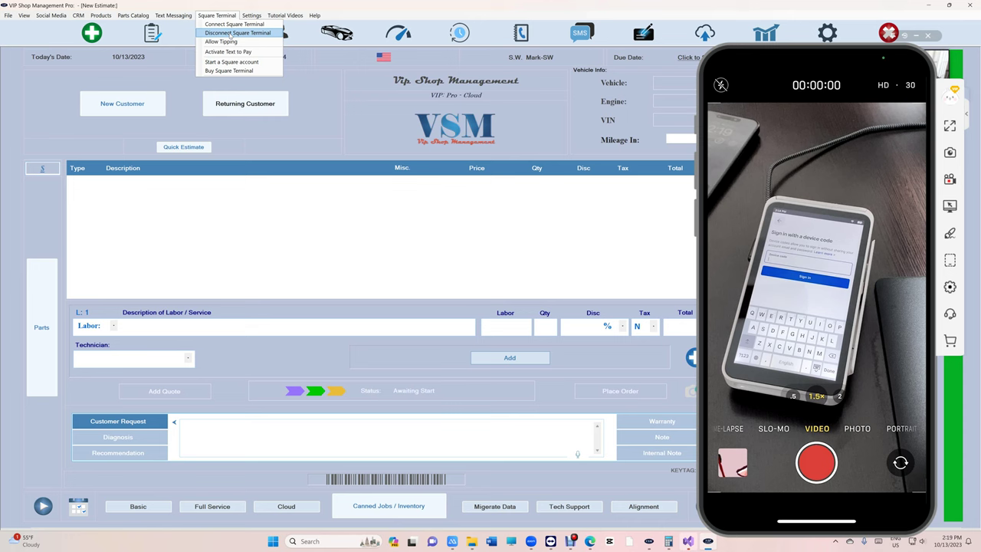
left_click(229, 33)
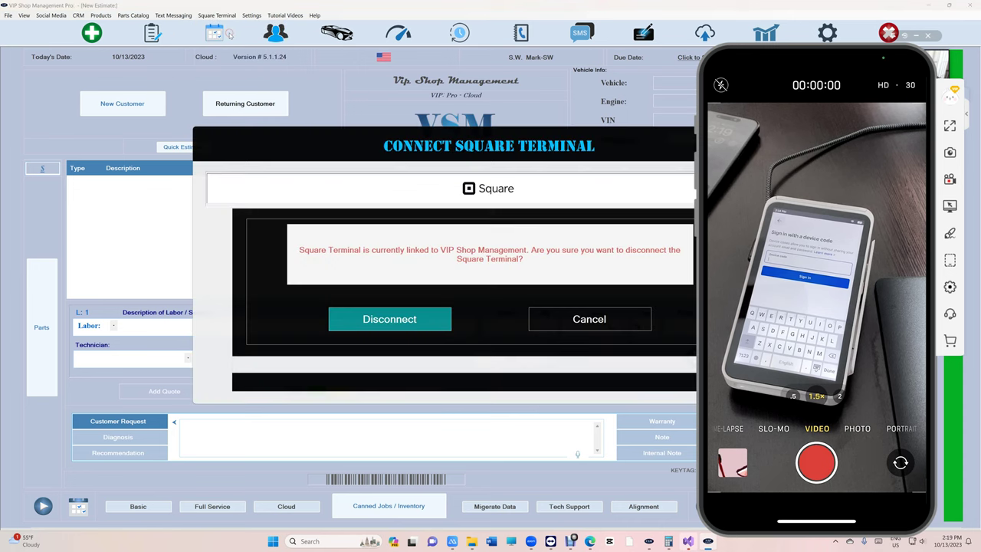
left_click(399, 320)
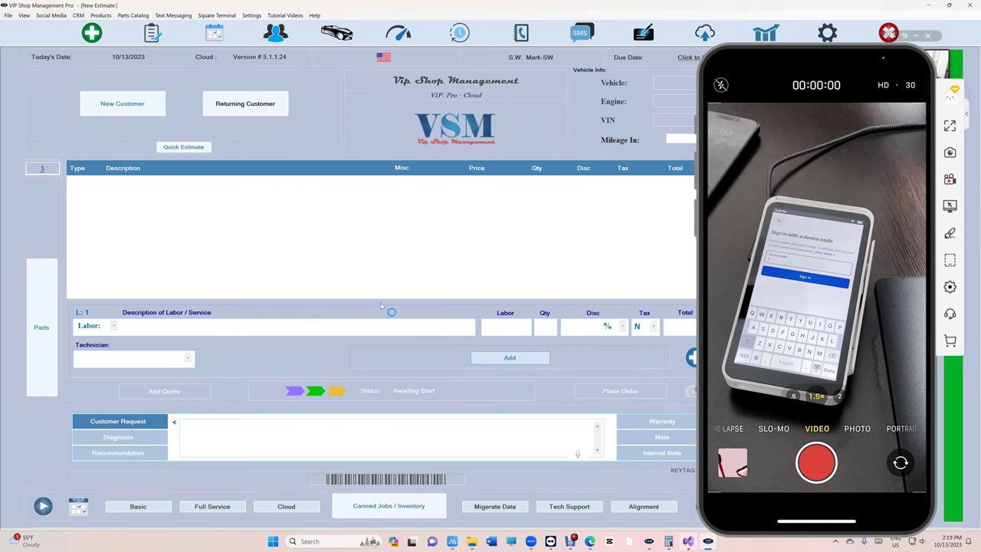
left_click(218, 16)
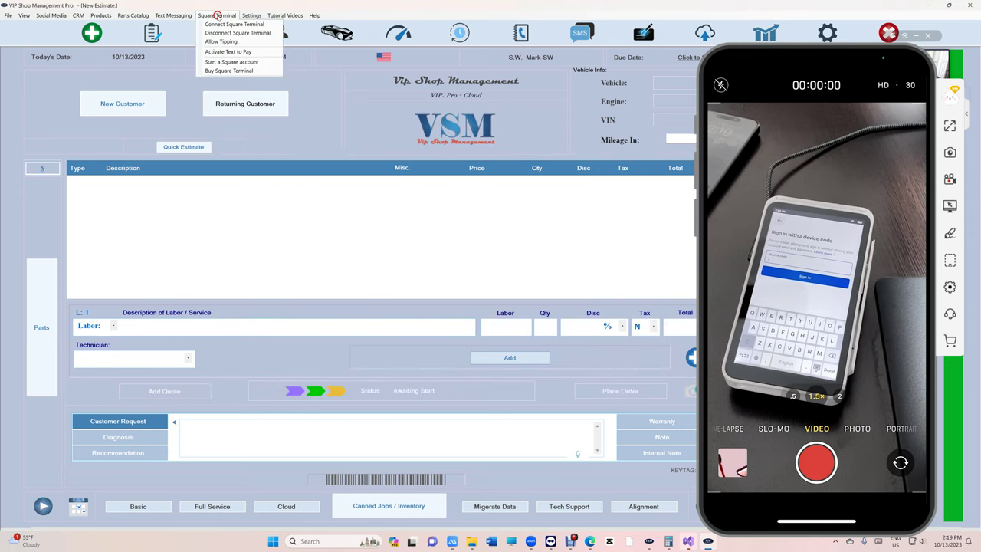
left_click(226, 25)
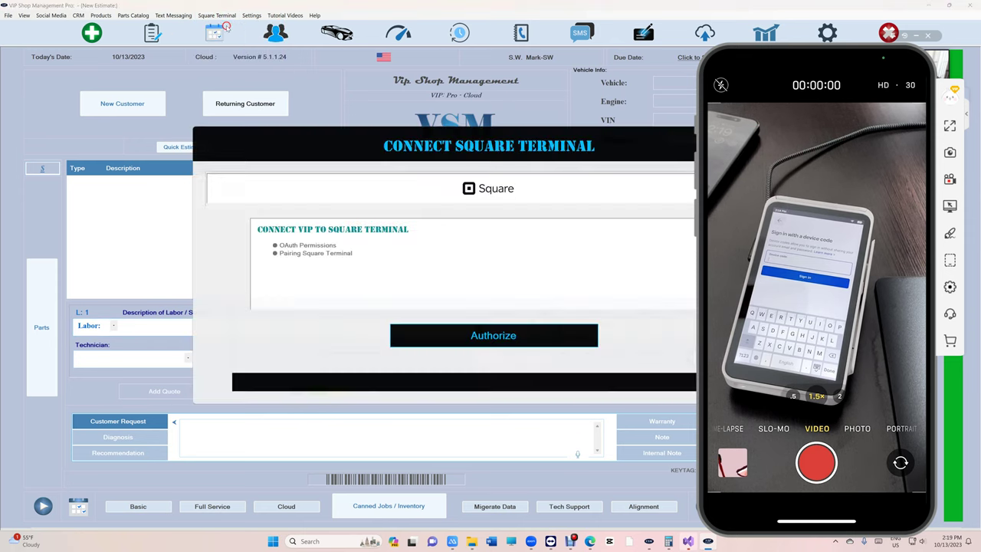
- Authorize with the Square account email and password, verifying with an SMS code
left_click(515, 346)
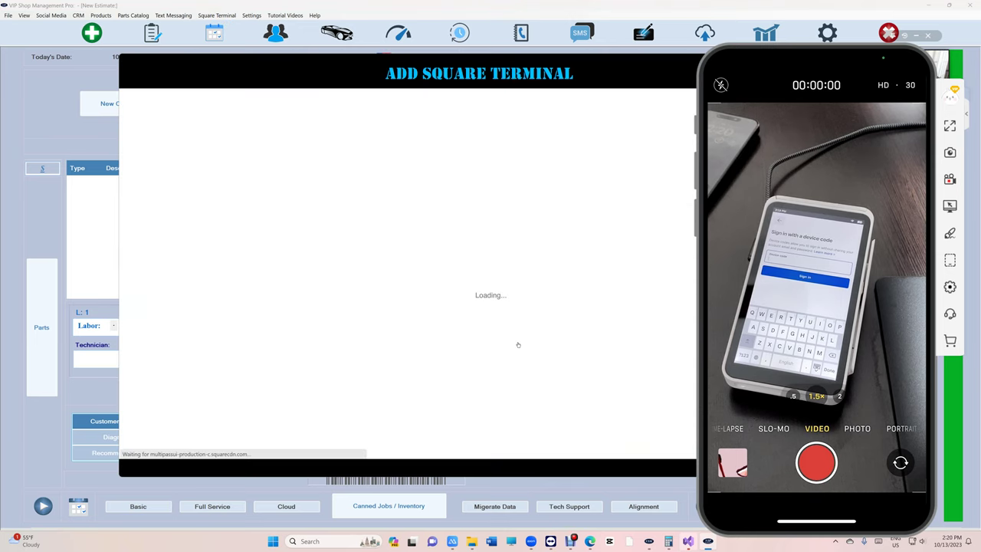
left_click(453, 277)
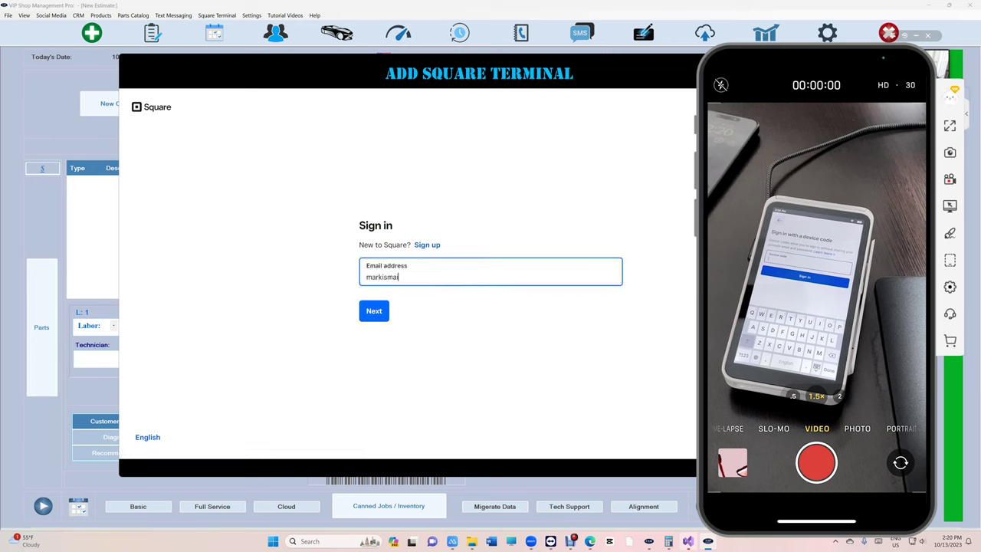
type("gmail.com")
left_click(365, 315)
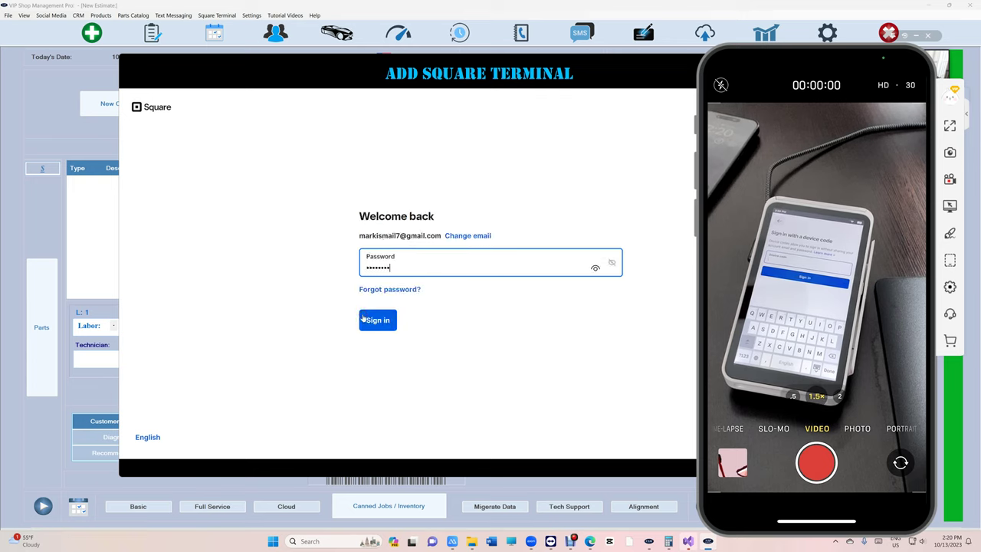
left_click(364, 317)
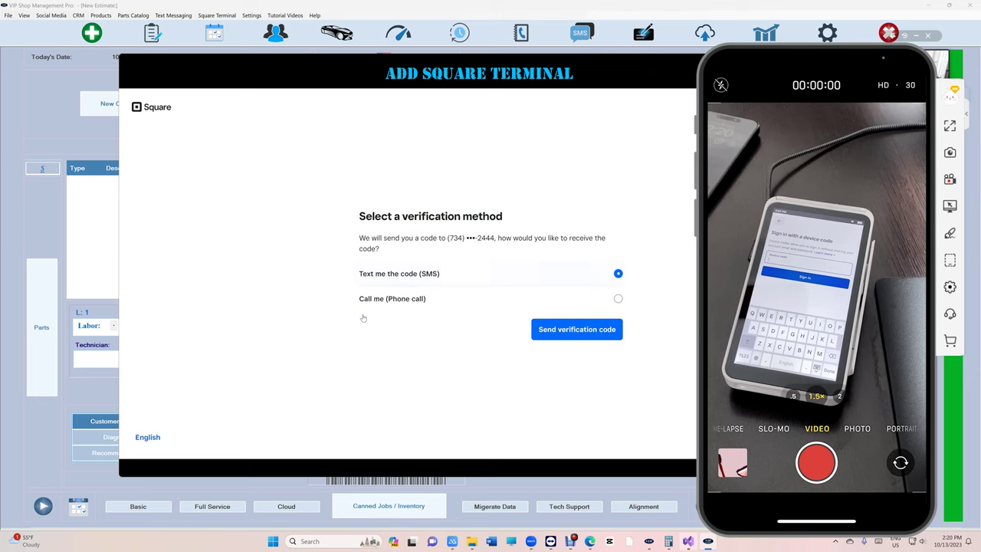
left_click(592, 329)
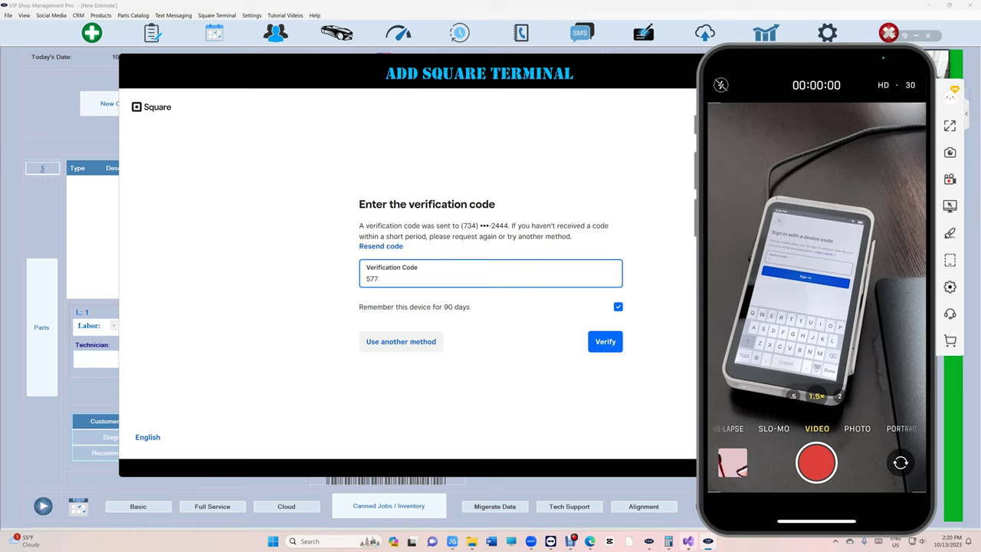
left_click(605, 342)
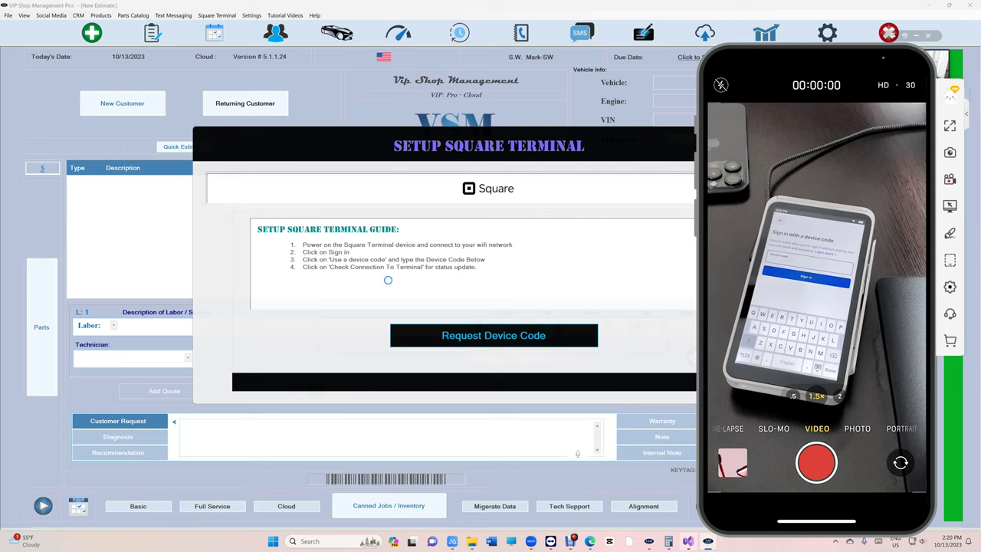
- Request a device code for the shop's location and test the terminal connection
left_click(487, 339)
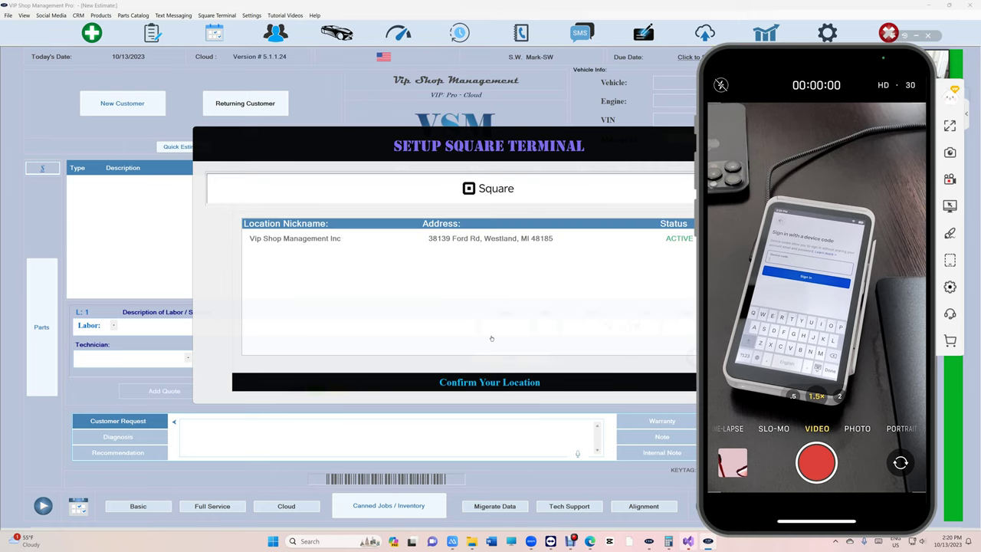
left_click(326, 238)
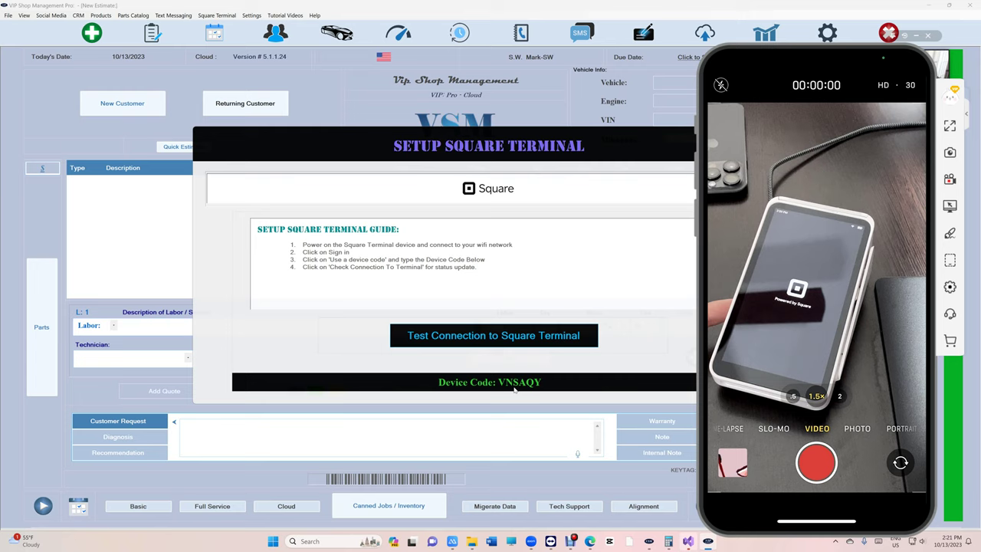
left_click(447, 337)
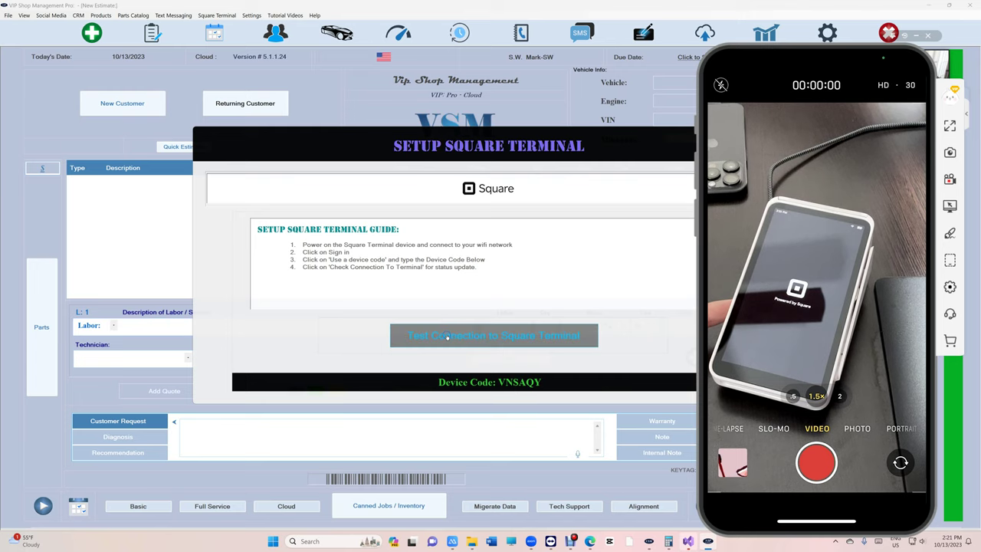
left_click(466, 338)
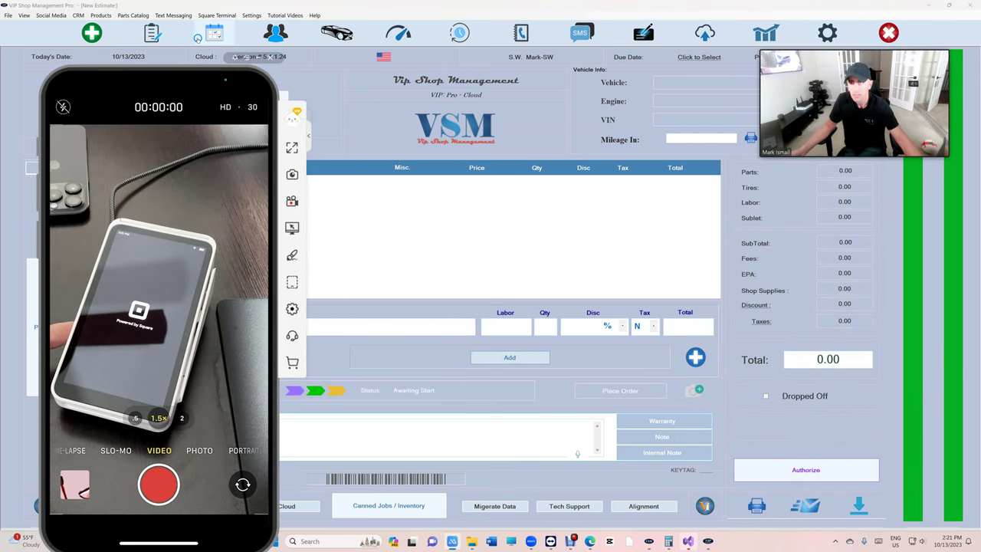
- Open the in-progress 2021 Jeep Grand Cherokee invoice and apply a 155.00 discount
left_click(152, 32)
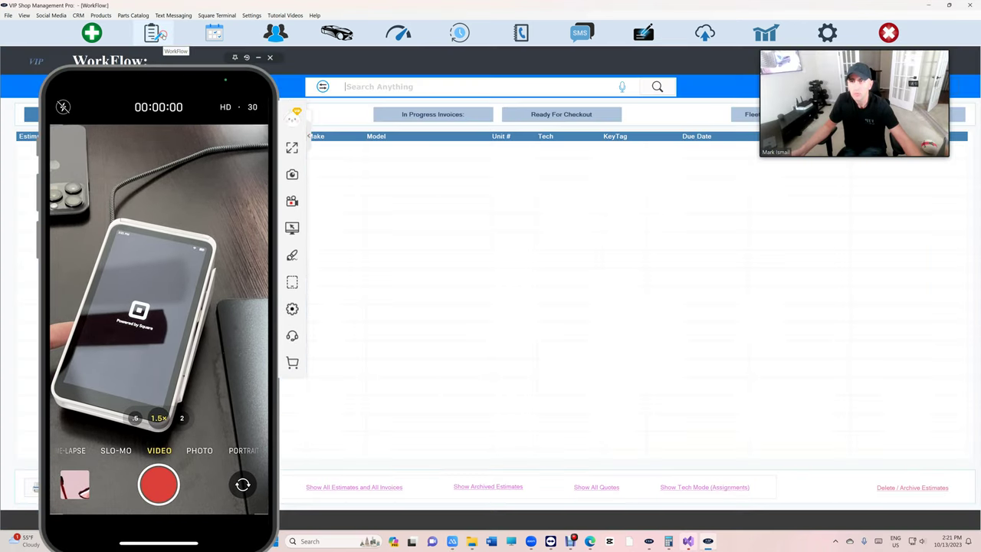
left_click(431, 113)
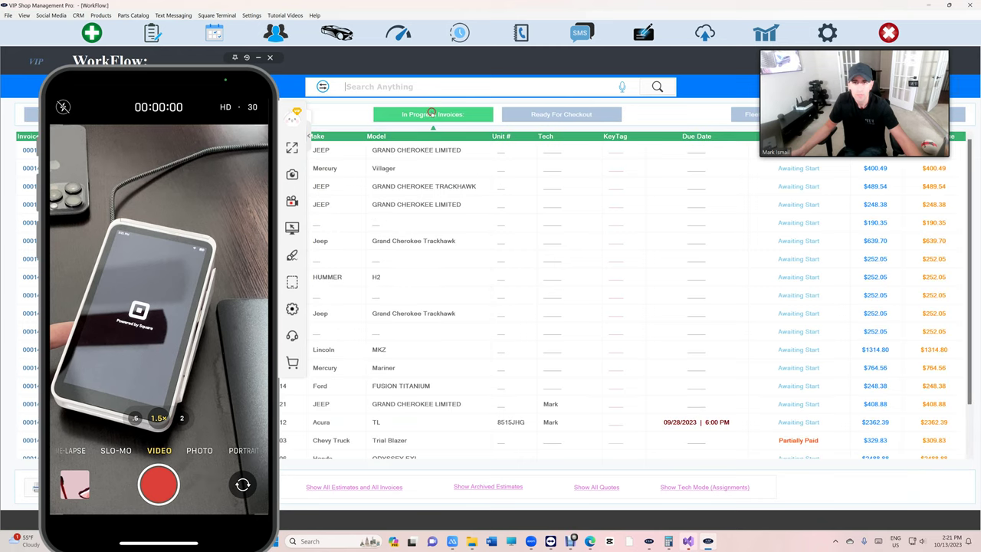
double_click(443, 151)
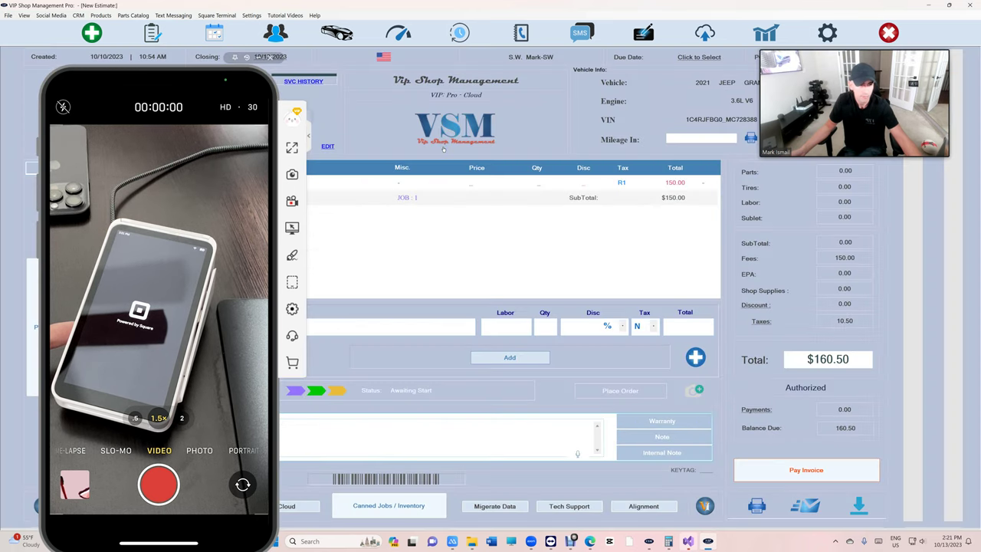
left_click(755, 305)
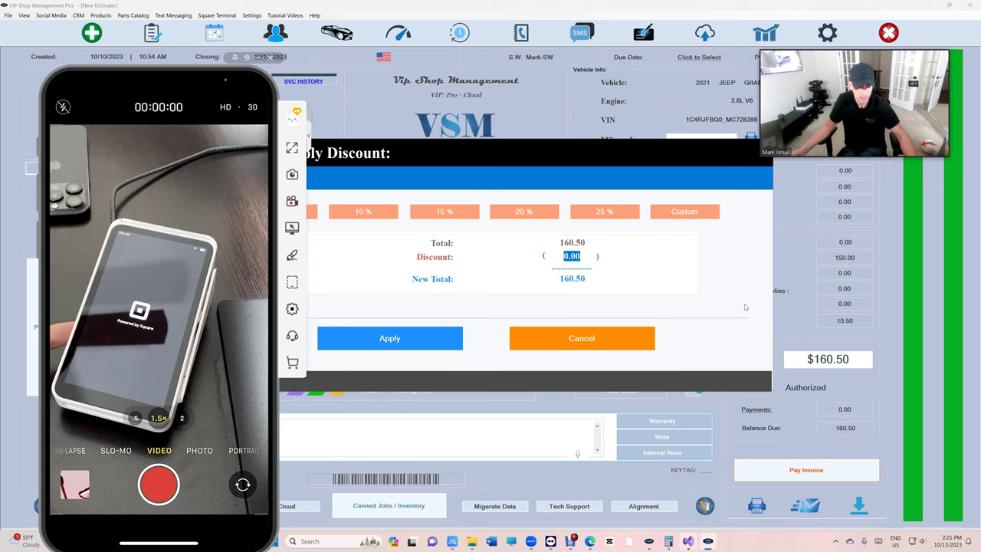
type("155")
left_click(438, 330)
- Pay the invoice by card with the CC fee, sending $5.64 to the terminal
left_click(808, 476)
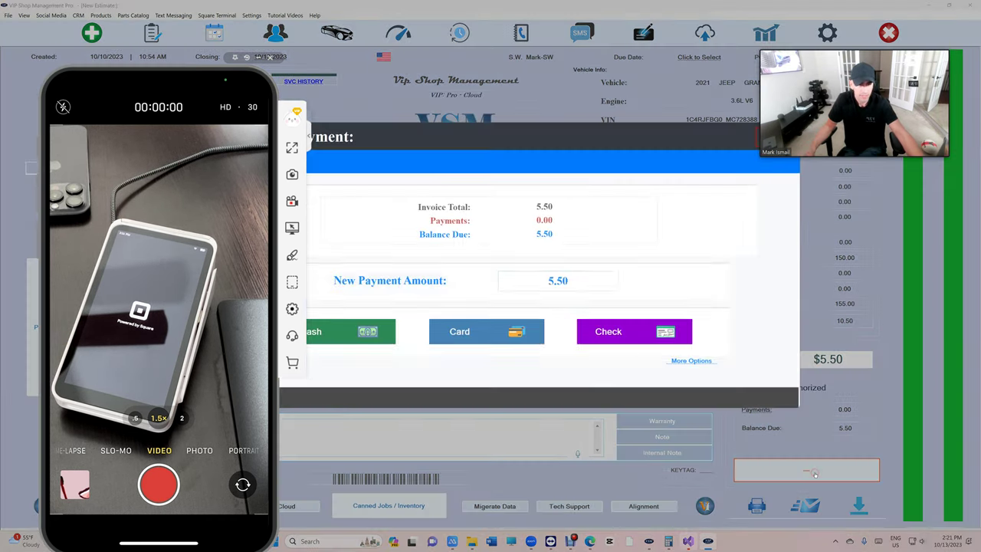
left_click(521, 333)
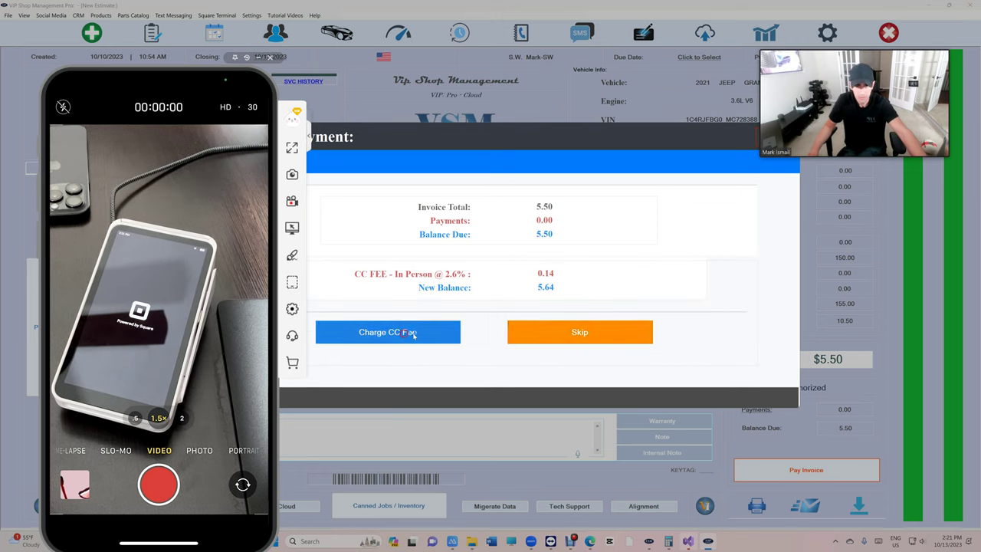
left_click(405, 332)
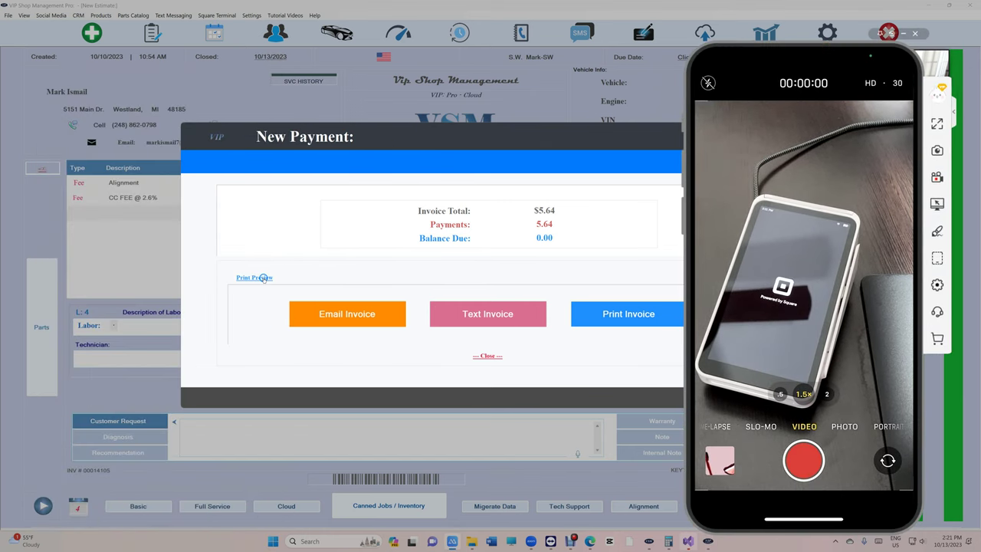
- Preview the paid Jeep invoice and show its $0.00 balance due and Visa payment
left_click(263, 278)
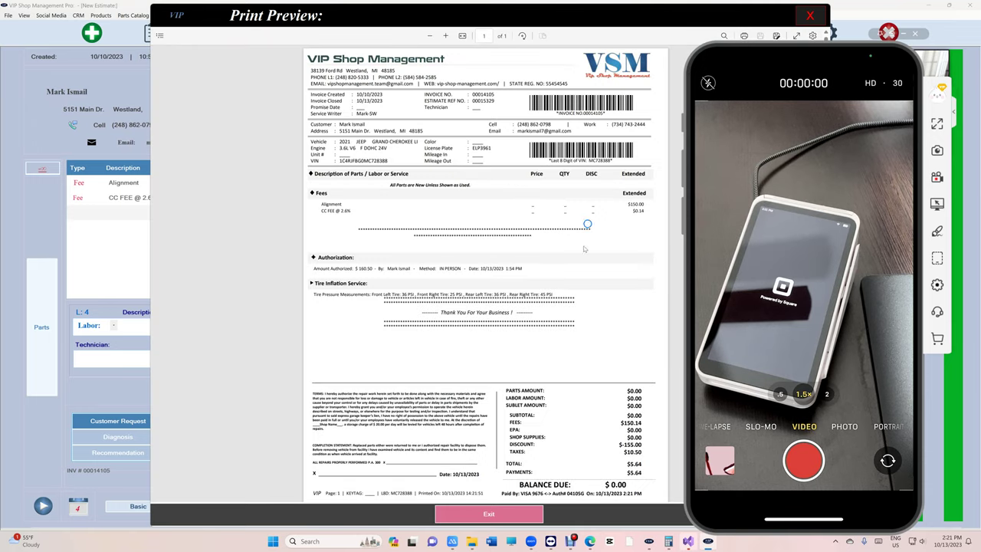
scroll(581, 401, "down", 1)
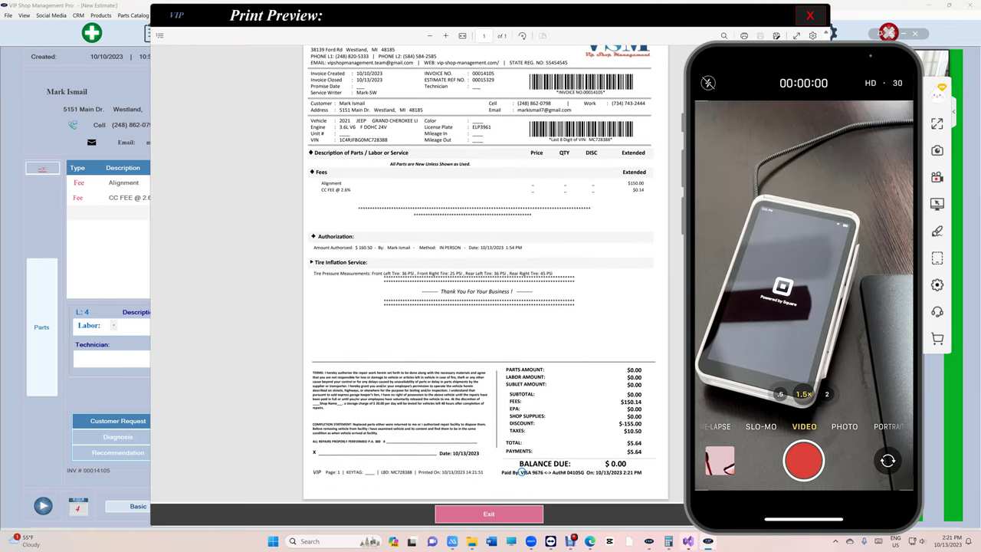
left_click_drag(521, 472, 537, 472)
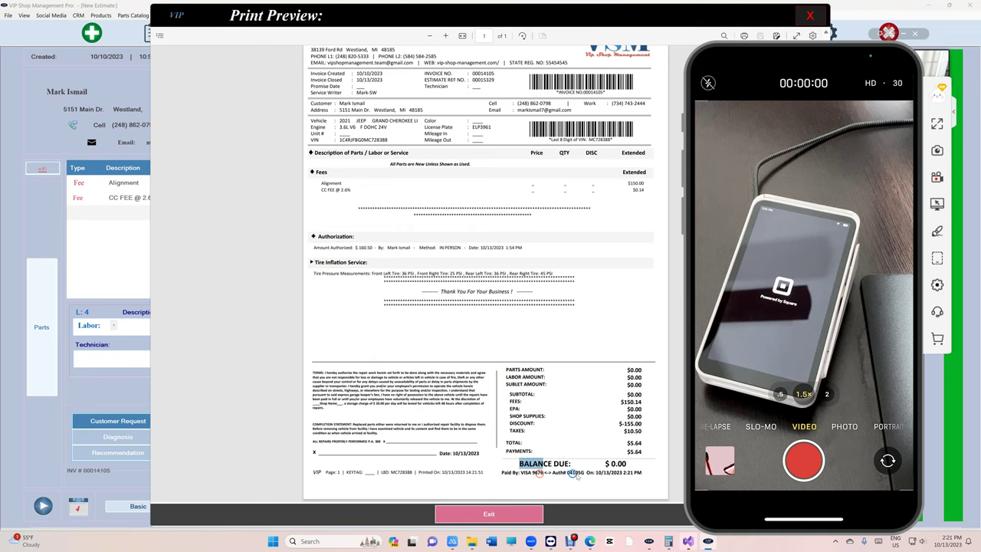
left_click(572, 472)
left_click_drag(759, 51, 292, 56)
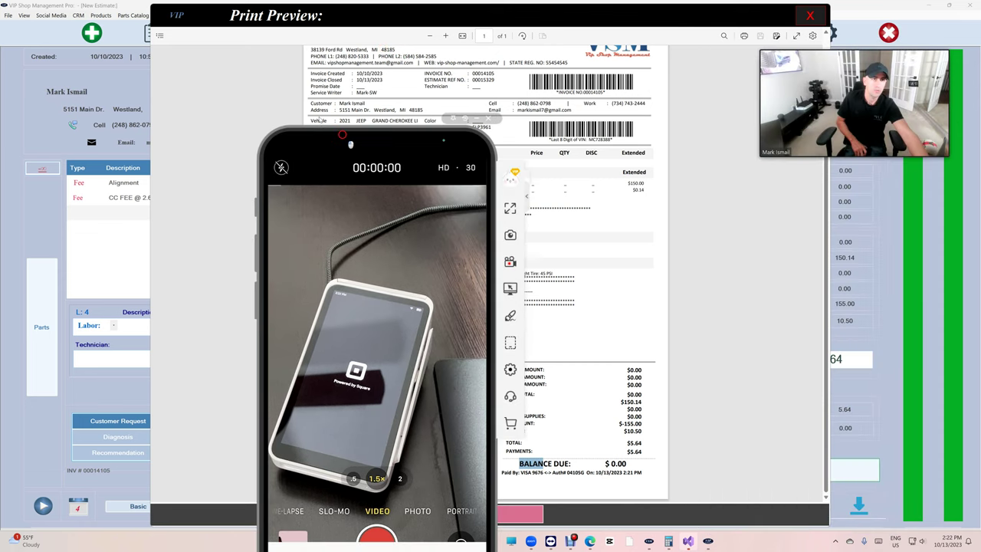